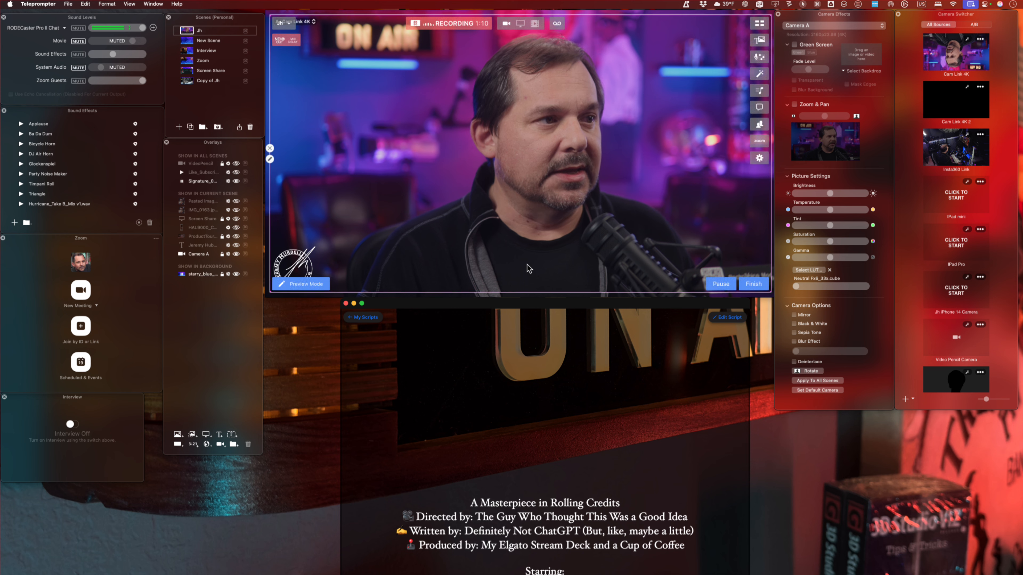
Step: Move the teleprompter window up over the camera preview and set its transparency to roughly two thirds, keeping transparent window mode on
drag(509, 304, 515, 181)
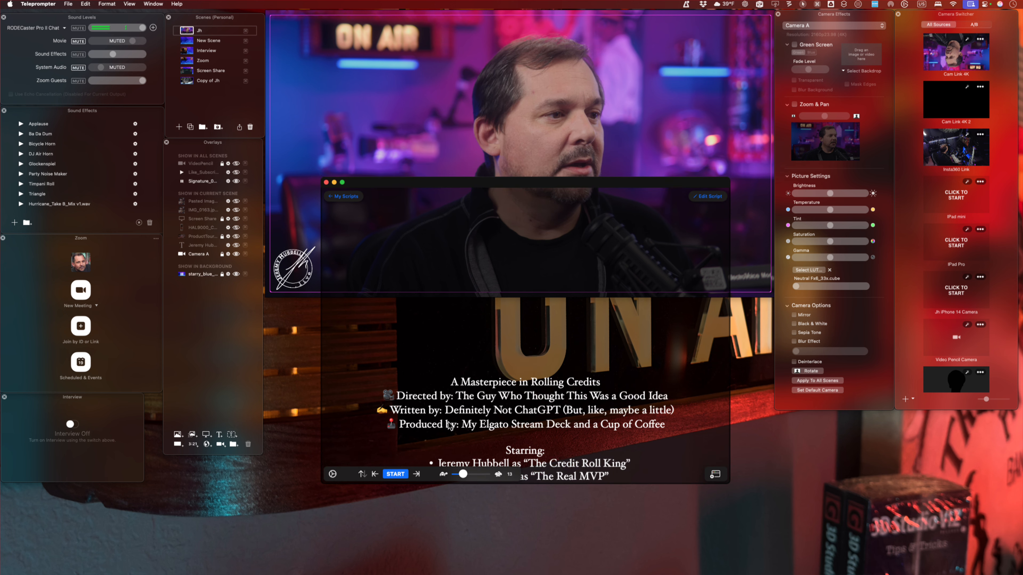
click(332, 474)
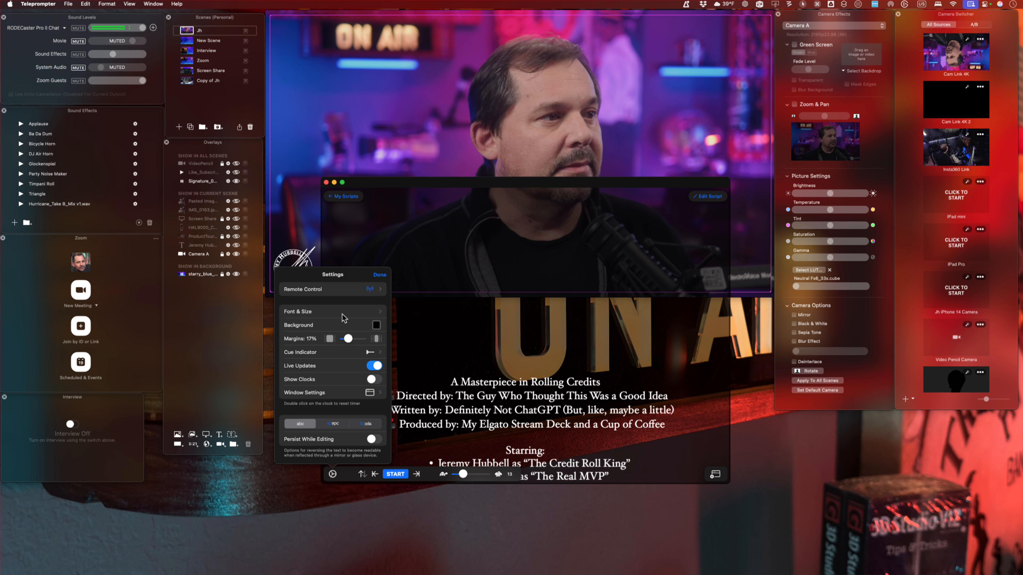
click(341, 392)
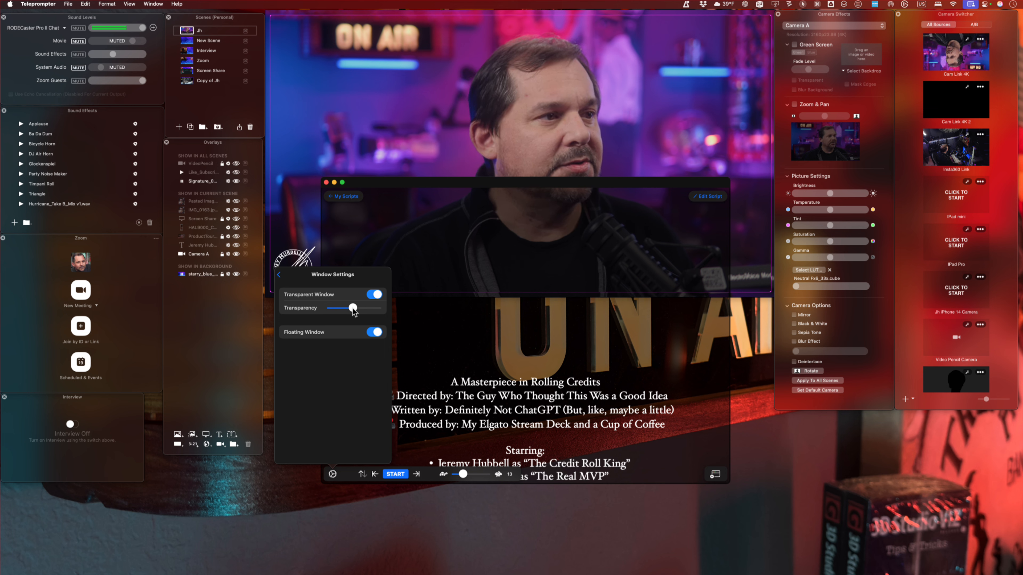
drag(352, 308, 386, 313)
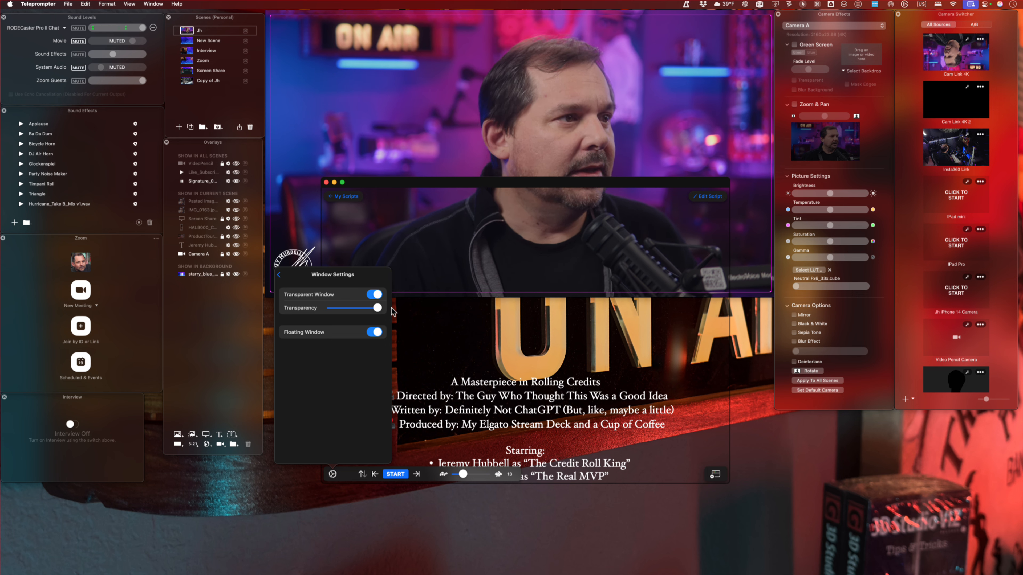
click(376, 298)
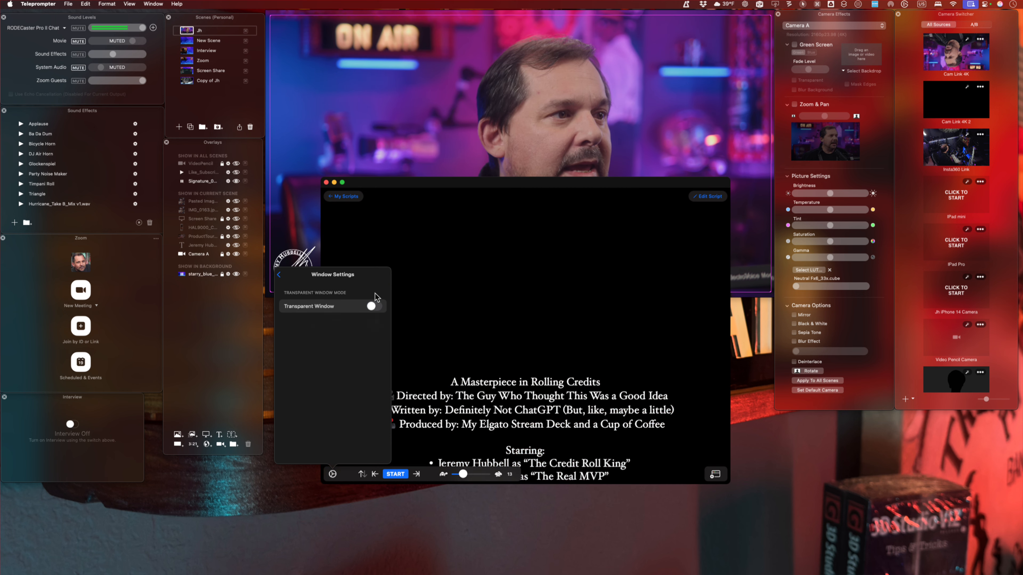
click(373, 307)
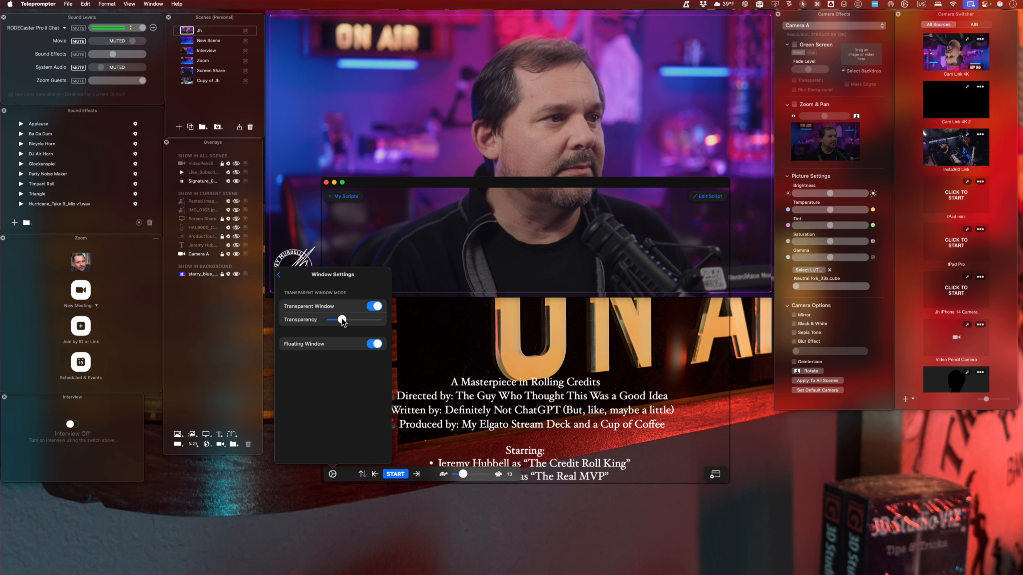
drag(353, 323, 363, 321)
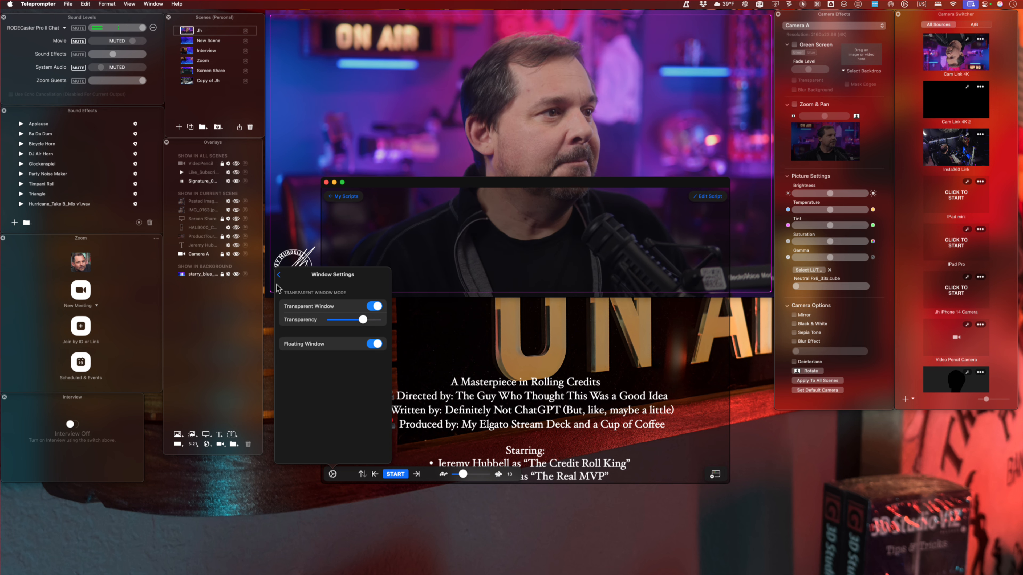
click(279, 275)
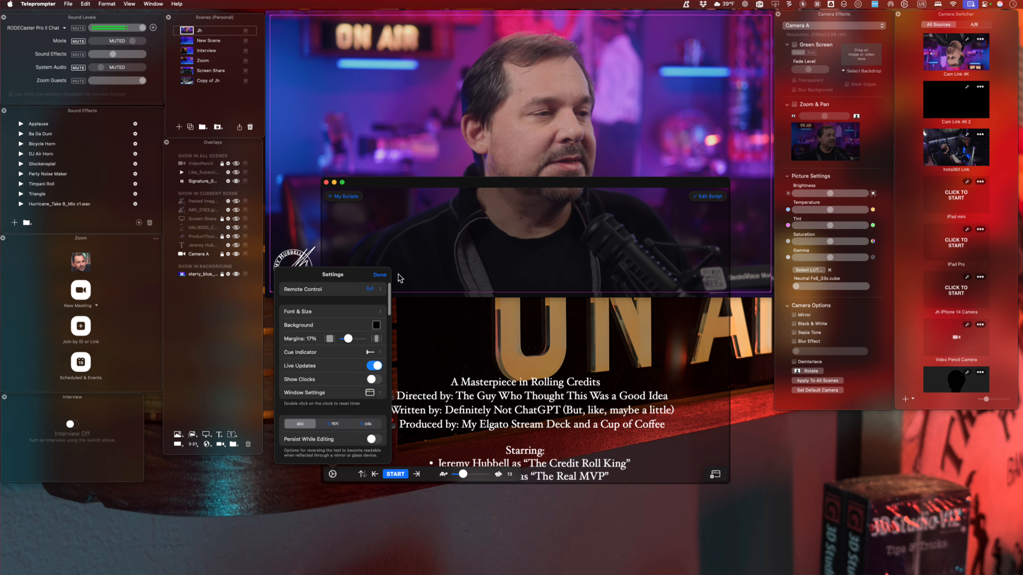
click(374, 275)
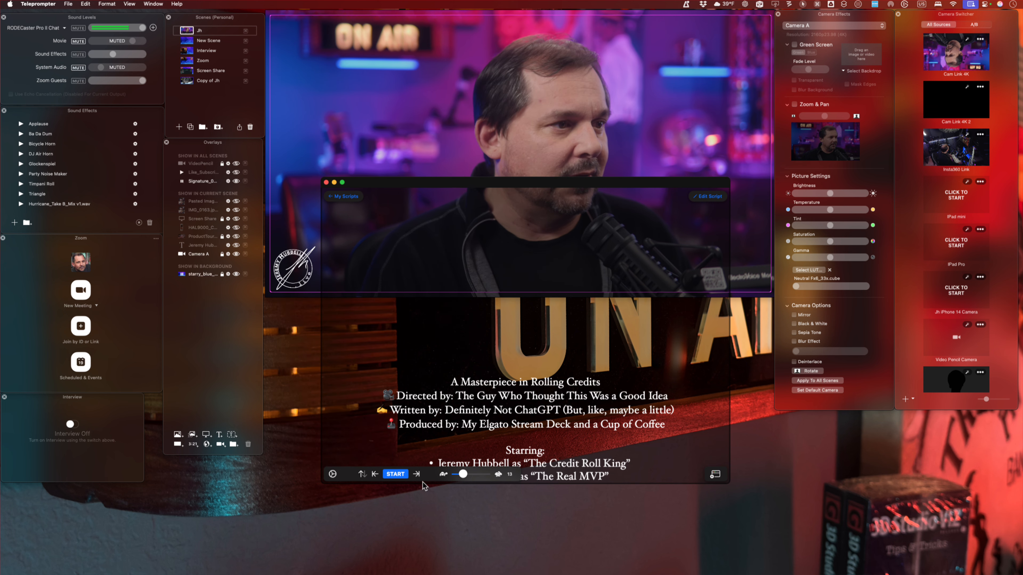
Step: Review the credits text in the script editor from the opening title to the technical credits, and close the editor
click(708, 198)
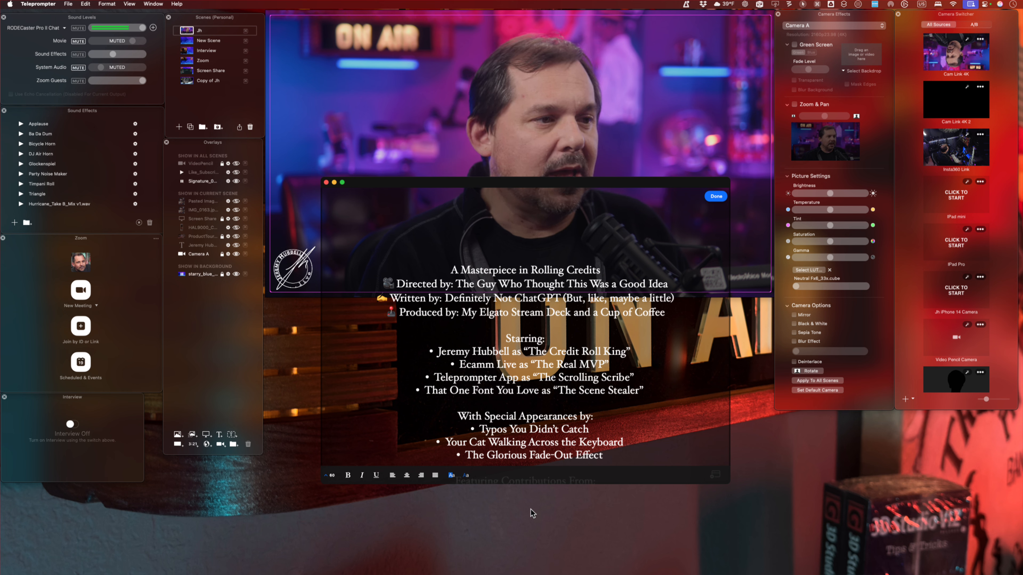
scroll(538, 407, down, 10)
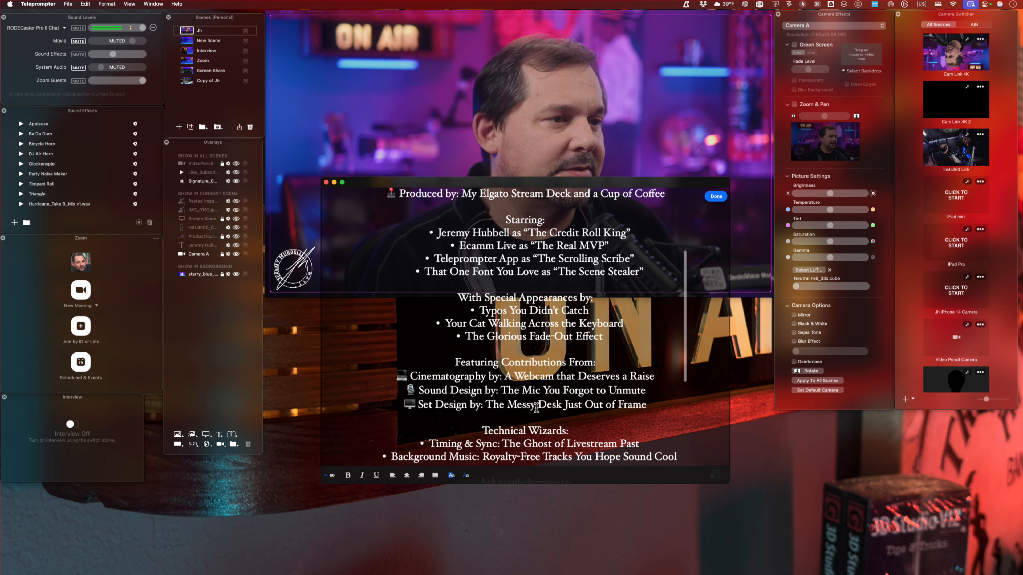
scroll(536, 408, up, 10)
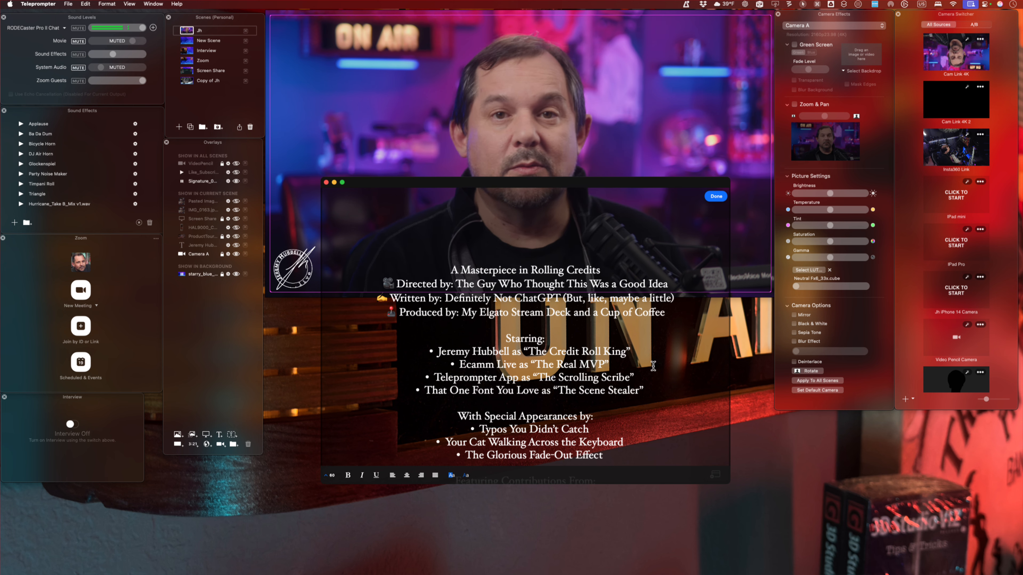
click(715, 197)
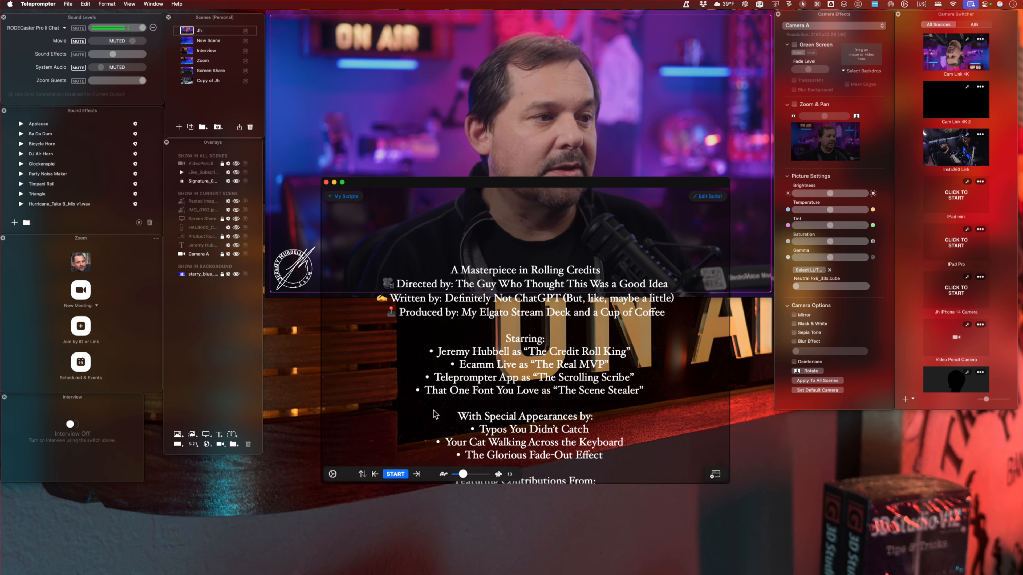
Step: Run the script, slow its scrolling speed to 3, and pause the playback
click(397, 474)
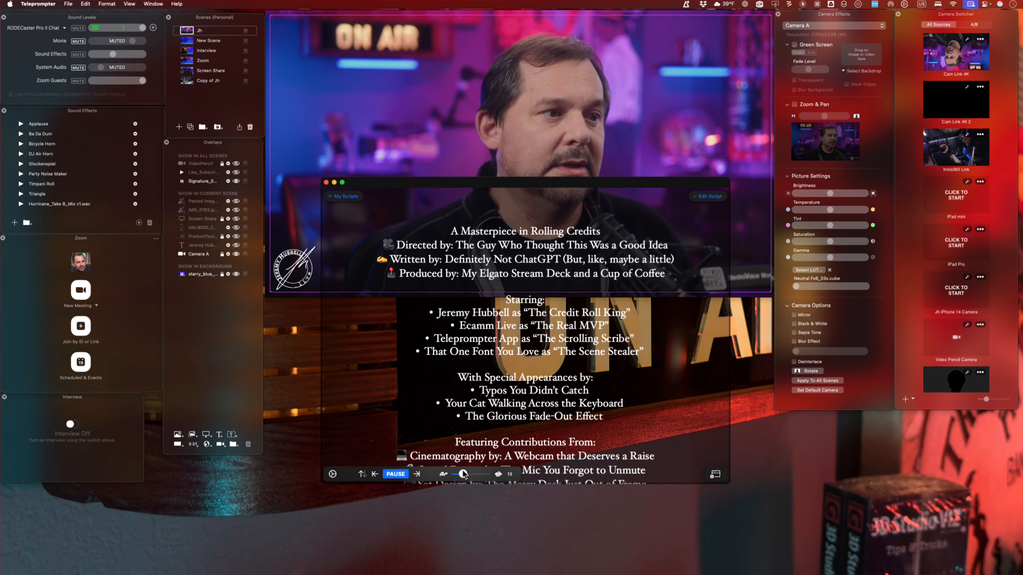
mouse_move(463, 474)
mouse_down()
mouse_move(482, 475)
mouse_move(456, 475)
mouse_up()
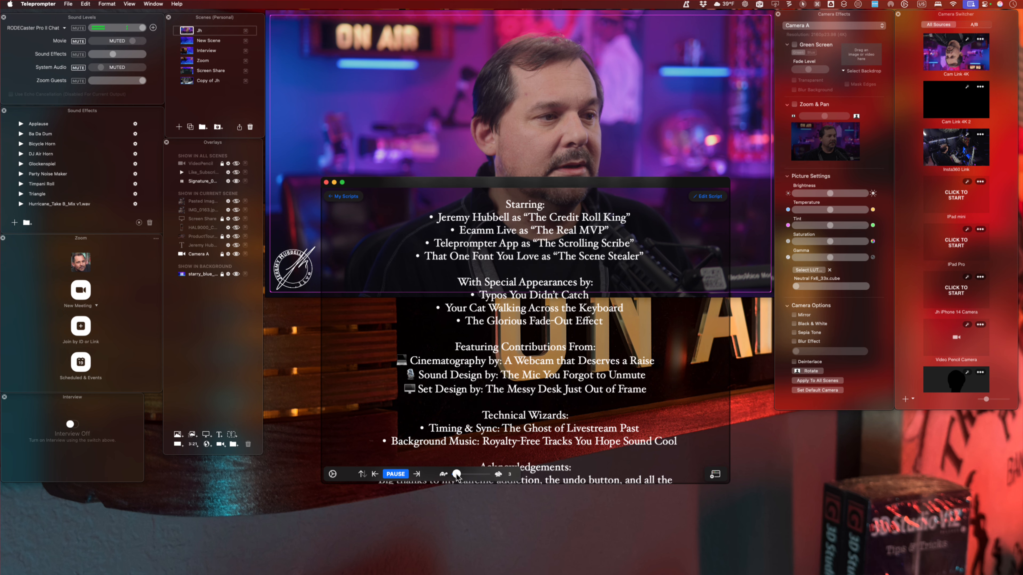
click(396, 474)
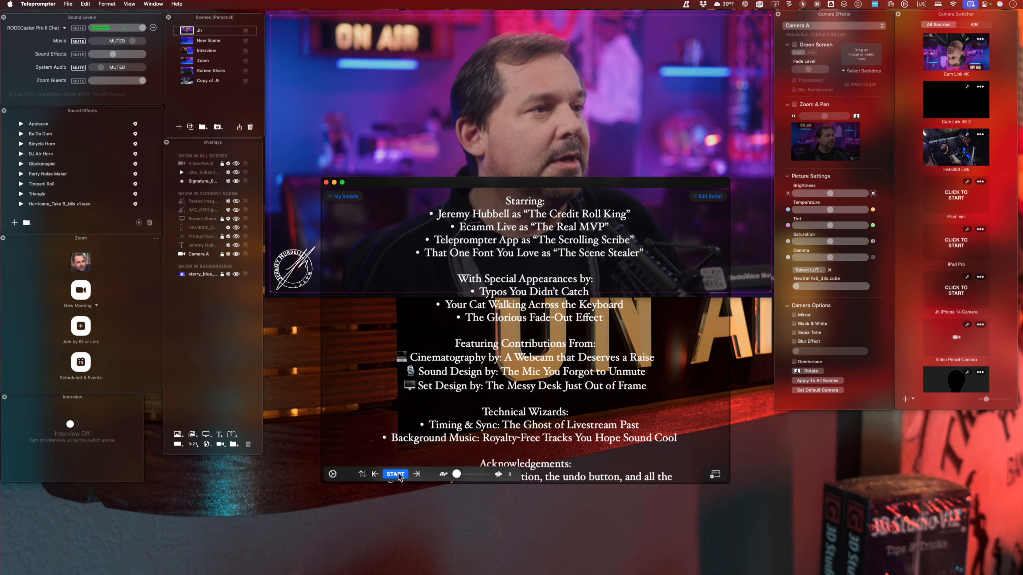
Step: Clear the teleprompter window from the preview and, in Ecamm Live's New Scene, add a screen share overlay showing Teleprompter
mouse_move(647, 178)
drag(640, 181, 651, 264)
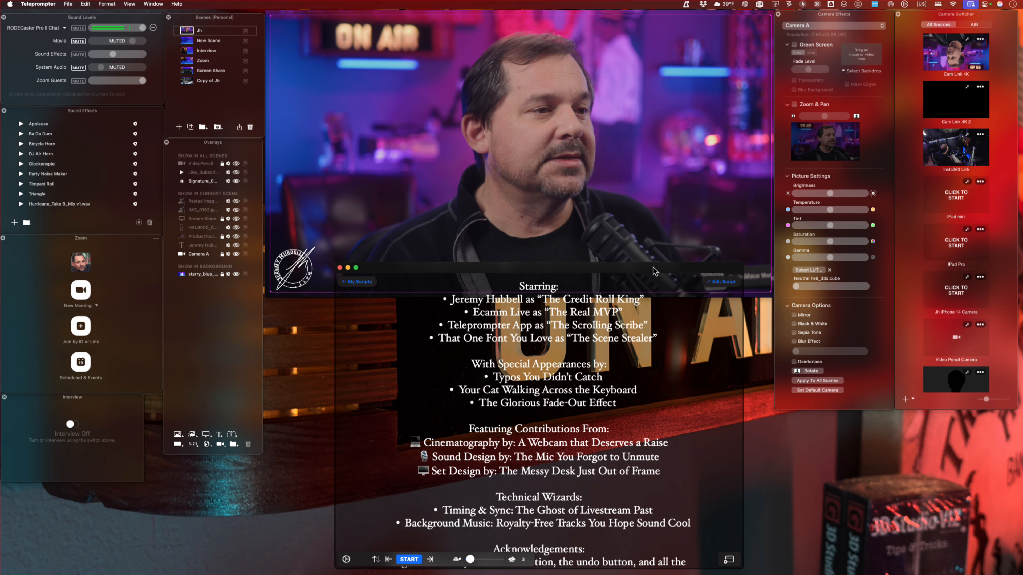
click(189, 41)
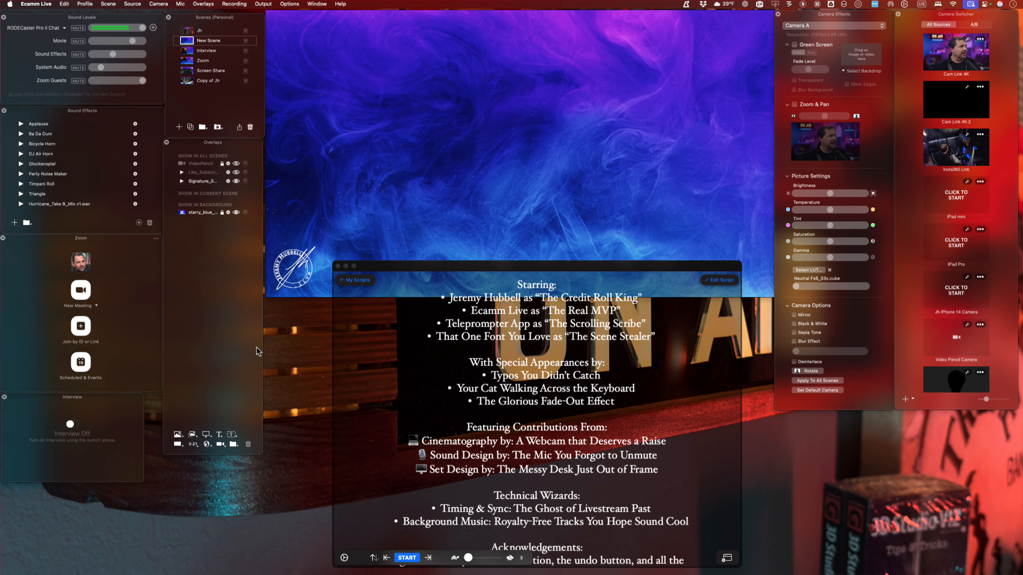
click(206, 436)
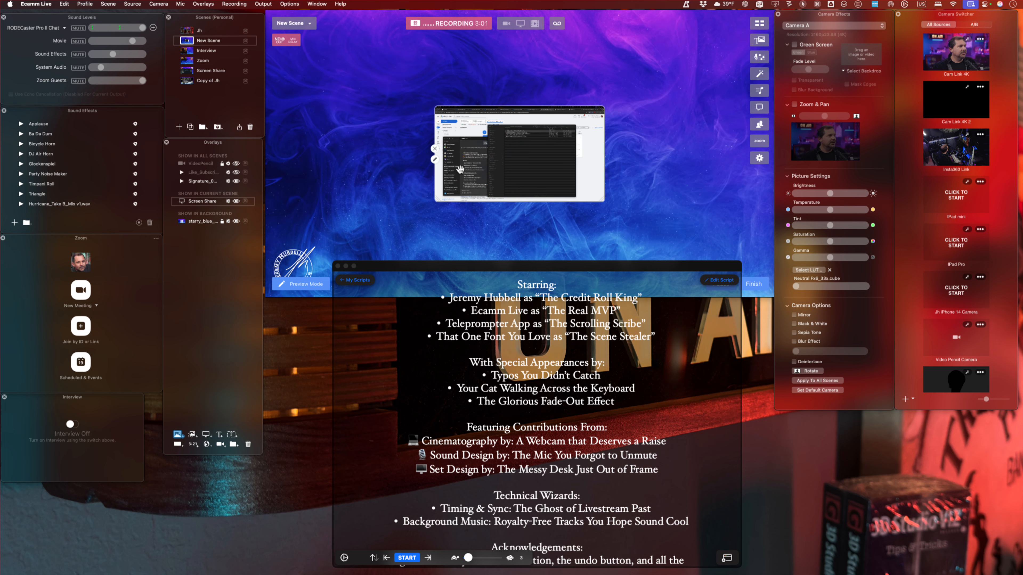
click(434, 160)
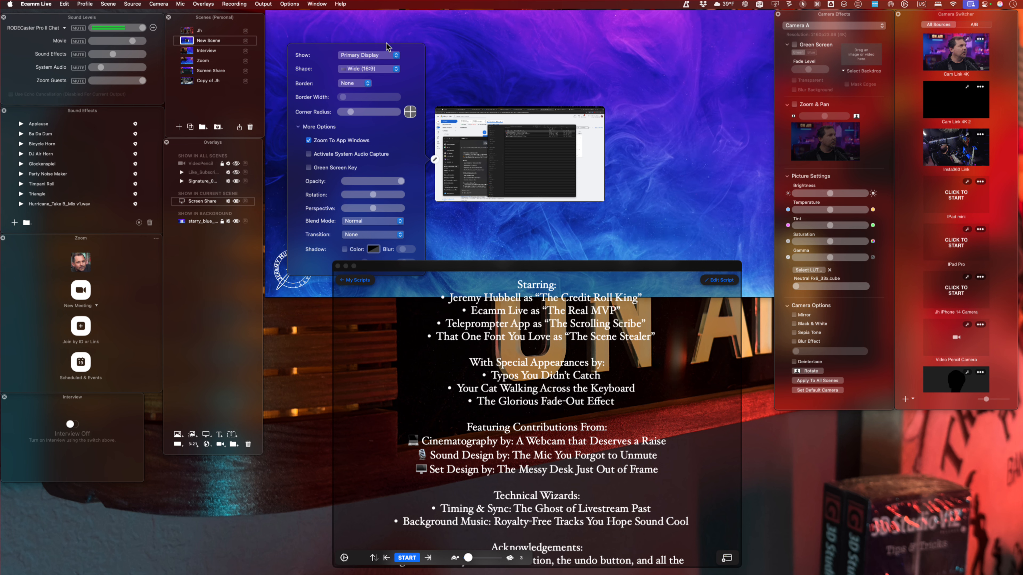
click(367, 57)
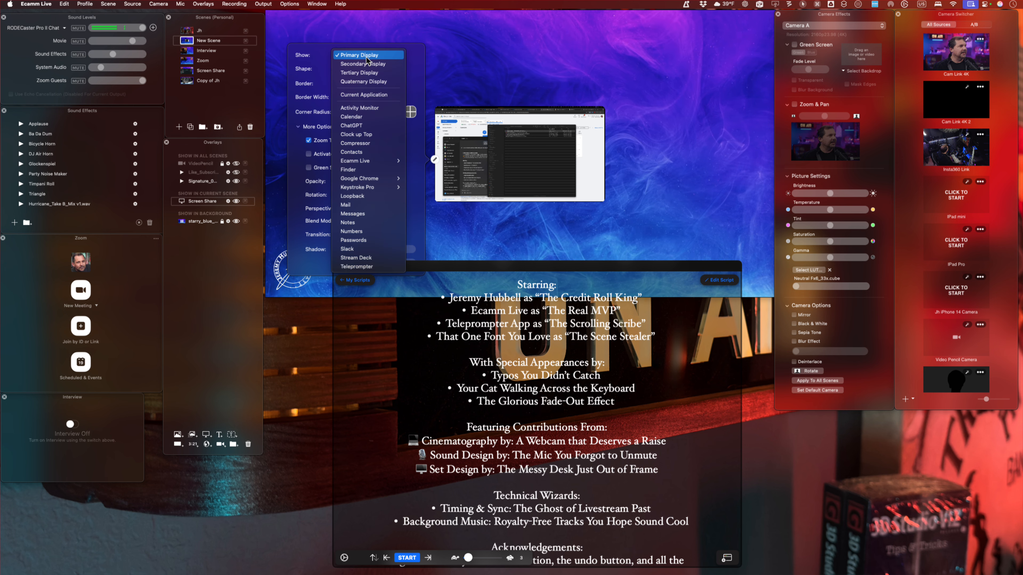
click(366, 267)
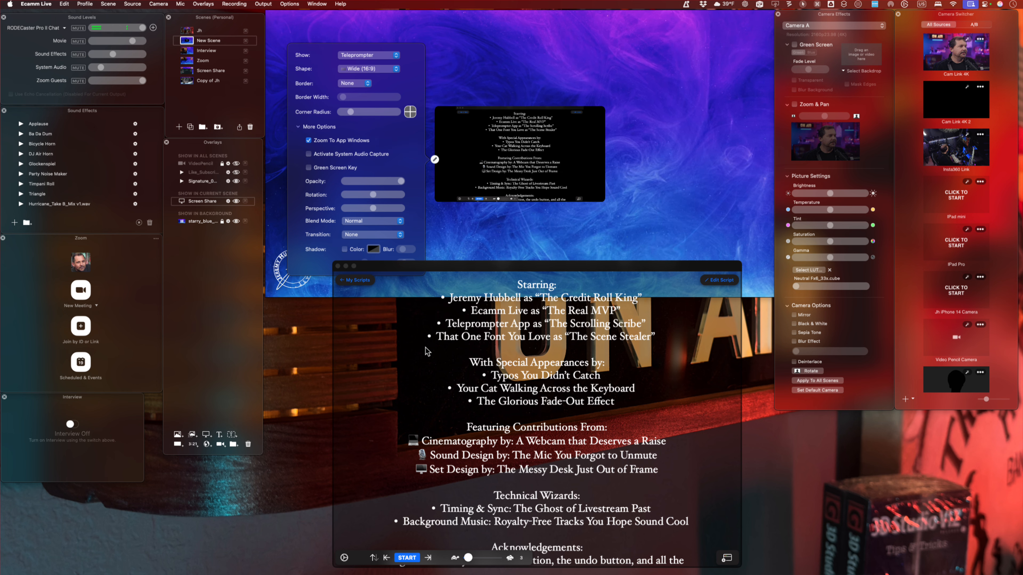
Step: Enlarge the Teleprompter screen share overlay to most of the scene's width and position it near the centre
click(450, 229)
scroll(512, 123, up, 5)
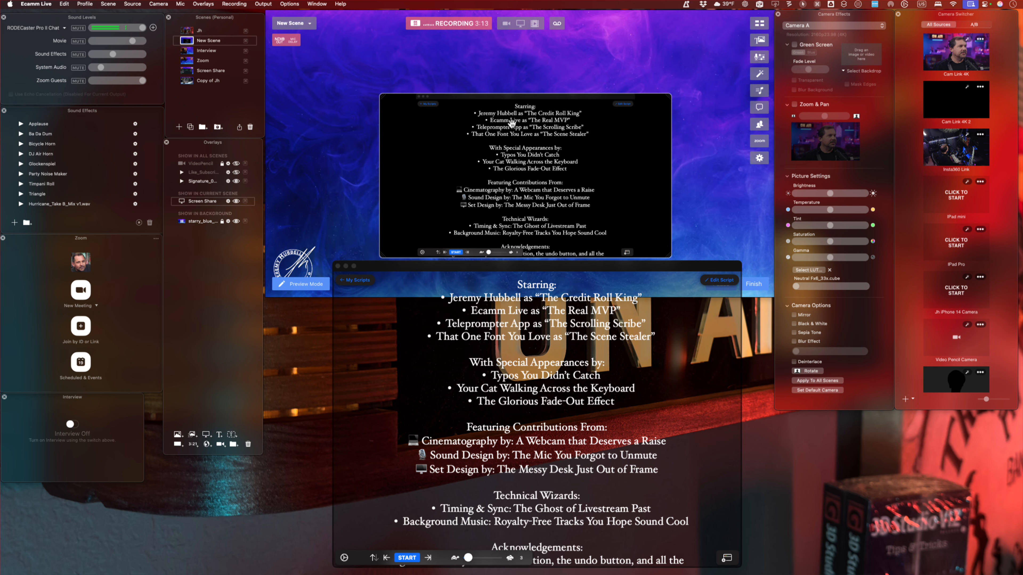
scroll(511, 123, up, 5)
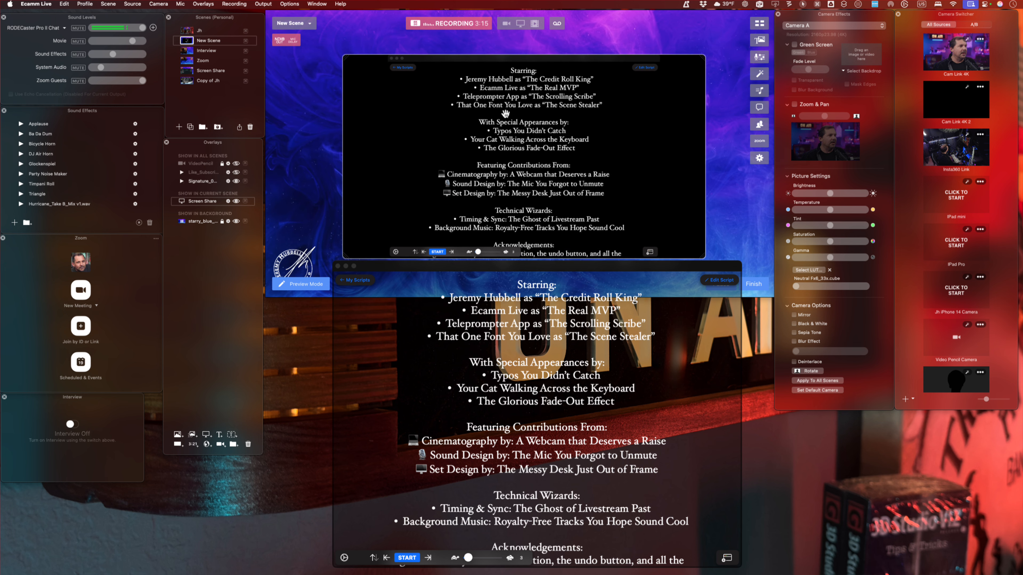
scroll(505, 114, up, 3)
drag(505, 114, 505, 110)
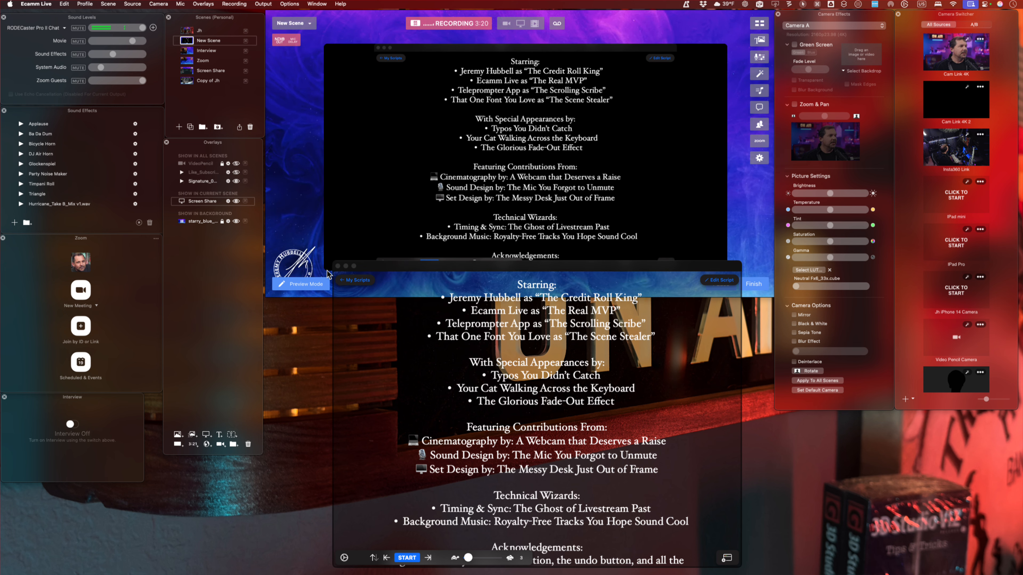
Step: Enable Green Screen Key on the Screen Share overlay to remove the black background behind the credits
click(323, 163)
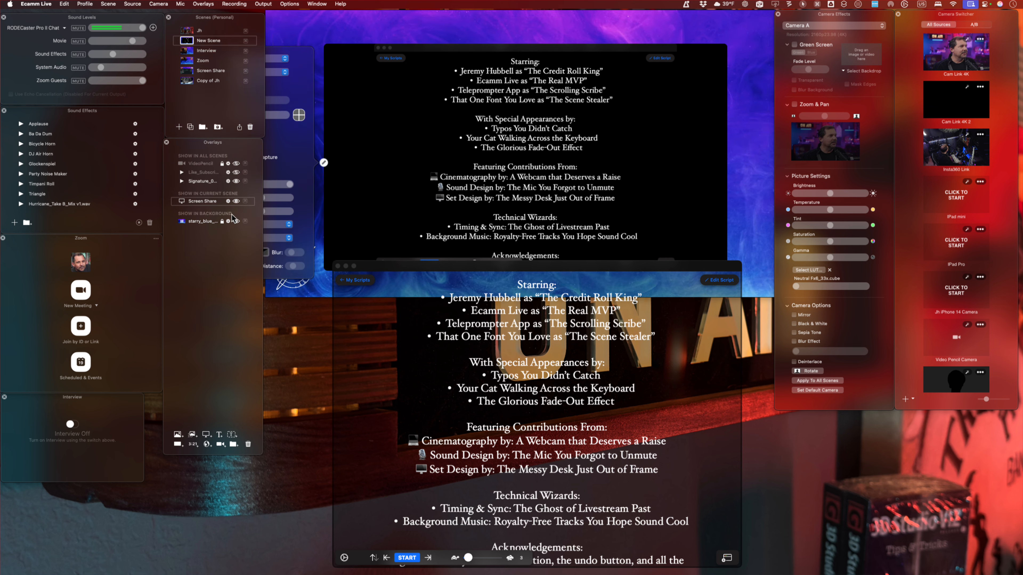
click(229, 203)
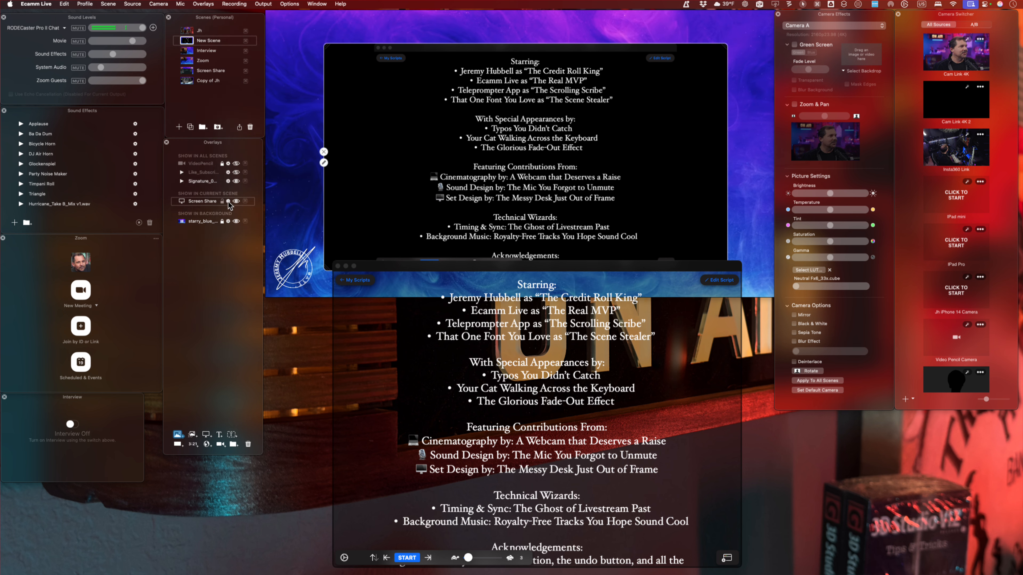
click(228, 202)
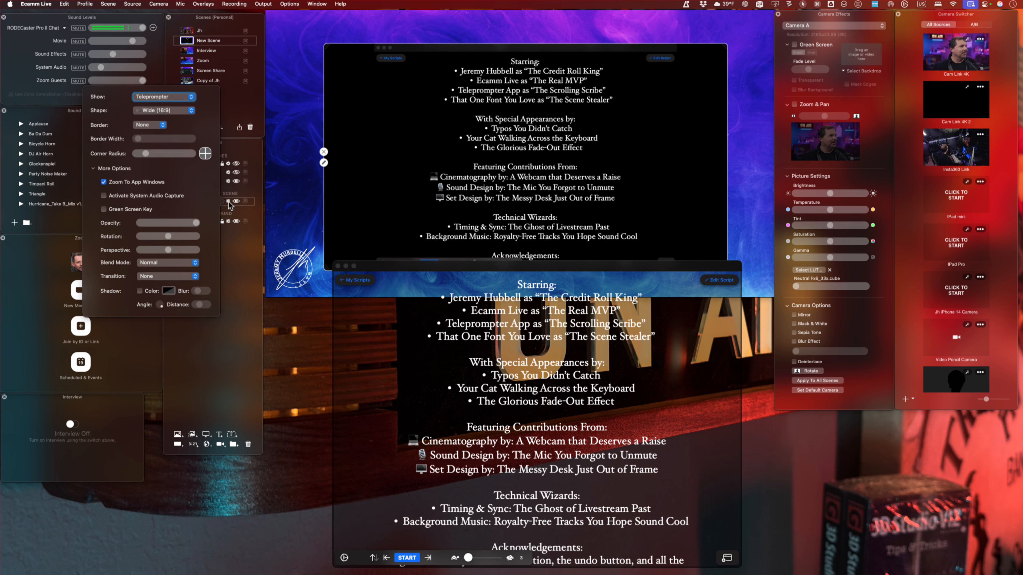
click(125, 209)
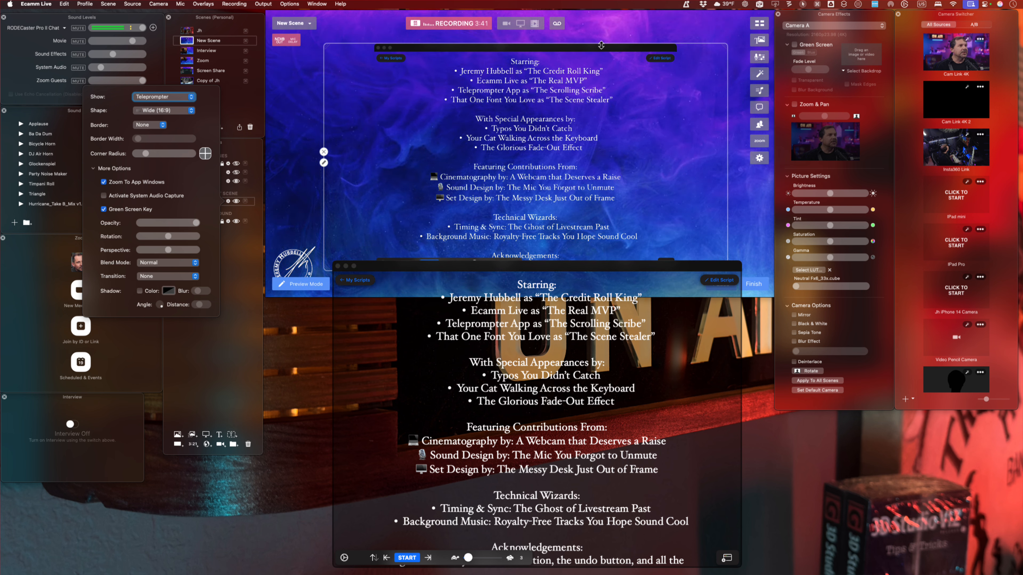
Step: Crop the overlay's upper and lower edges to hide the teleprompter window controls, and enlarge it to fill the scene
drag(601, 46, 597, 61)
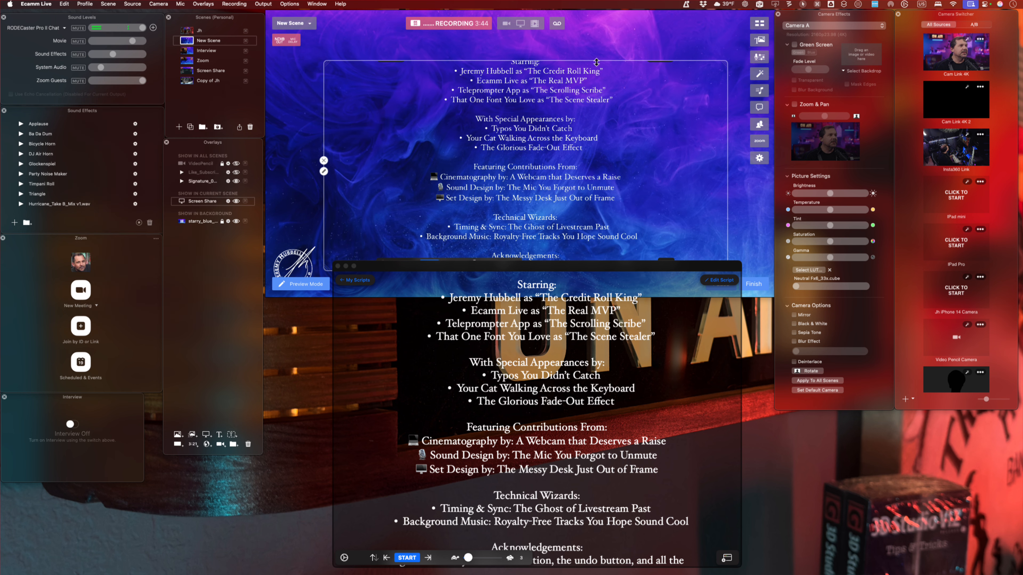
drag(555, 117, 551, 107)
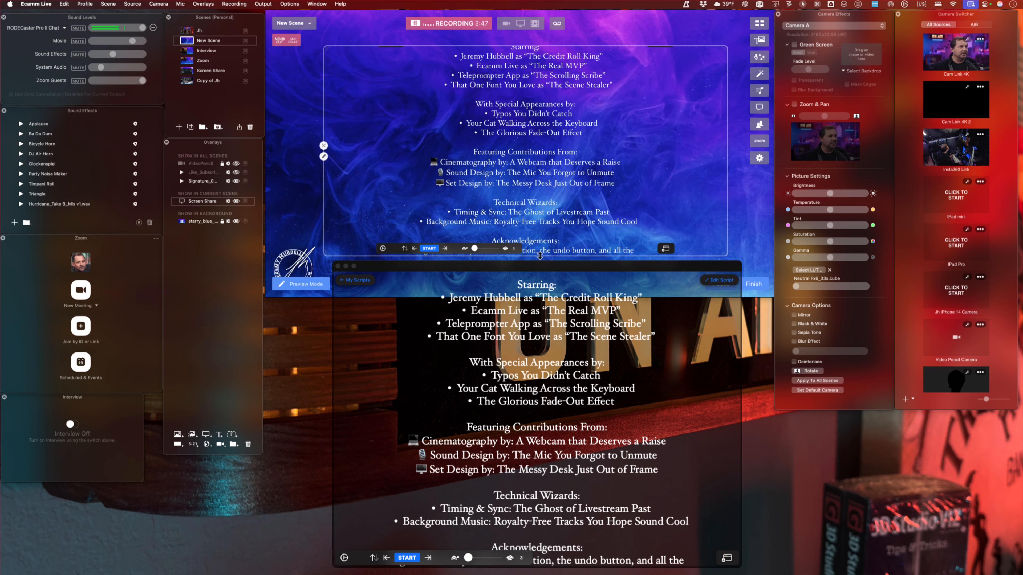
drag(540, 254, 543, 236)
scroll(522, 179, up, 5)
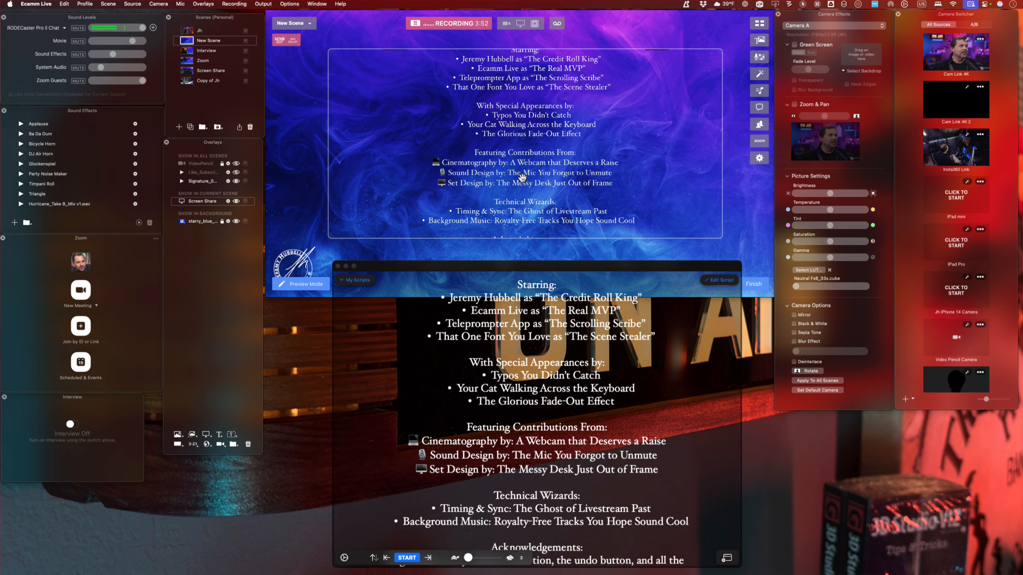
scroll(503, 328, up, 10)
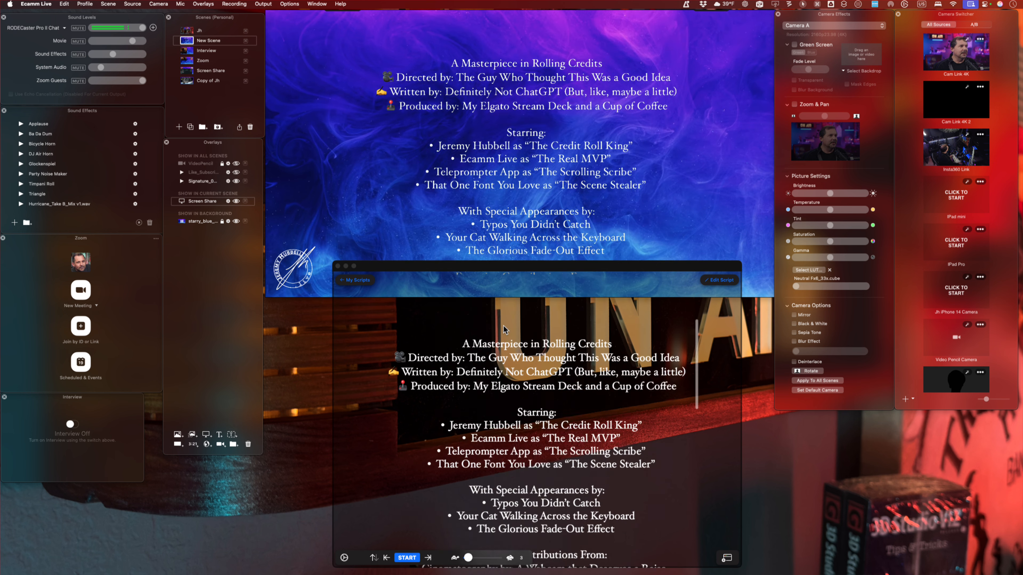
Step: Scroll the teleprompter script up and down to check how the credits move in the scene overlay
scroll(503, 327, down, 5)
scroll(504, 329, up, 5)
scroll(503, 324, down, 3)
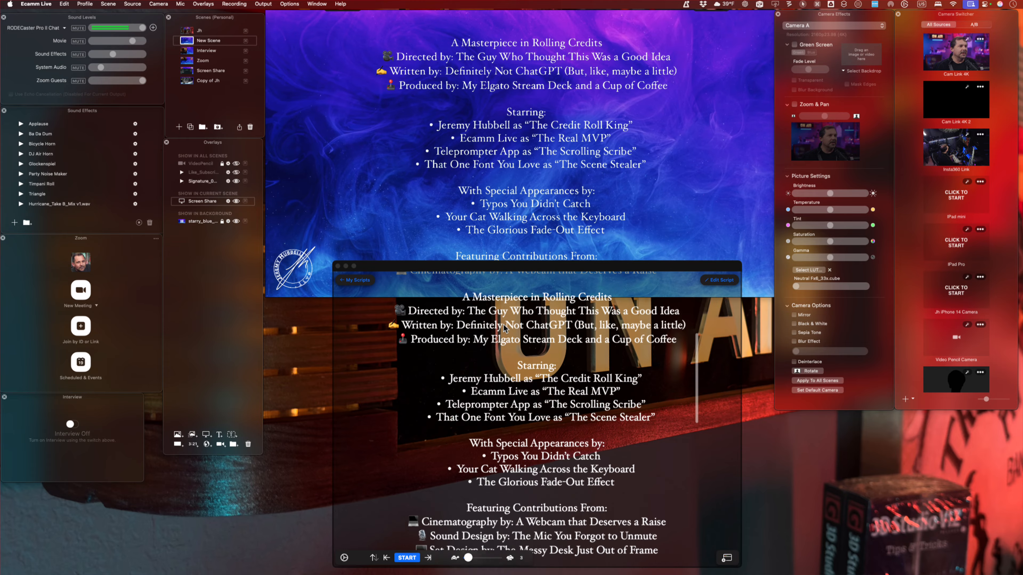
scroll(504, 324, up, 5)
scroll(503, 324, down, 5)
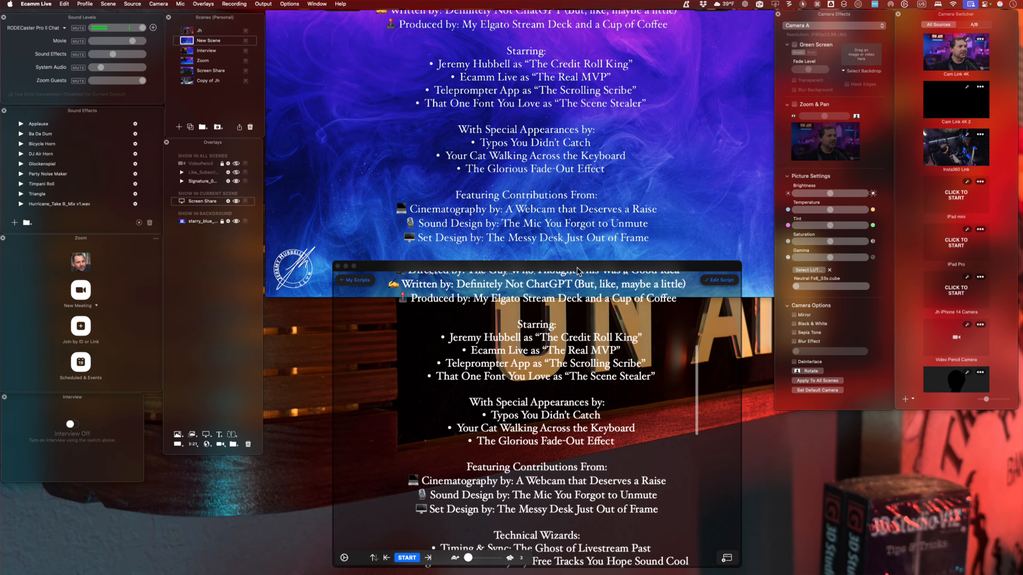
Step: Move the Teleprompter window clear below the scene preview, then trim the Screen Share overlay's upper edge and adjust its vertical position
drag(578, 271, 571, 308)
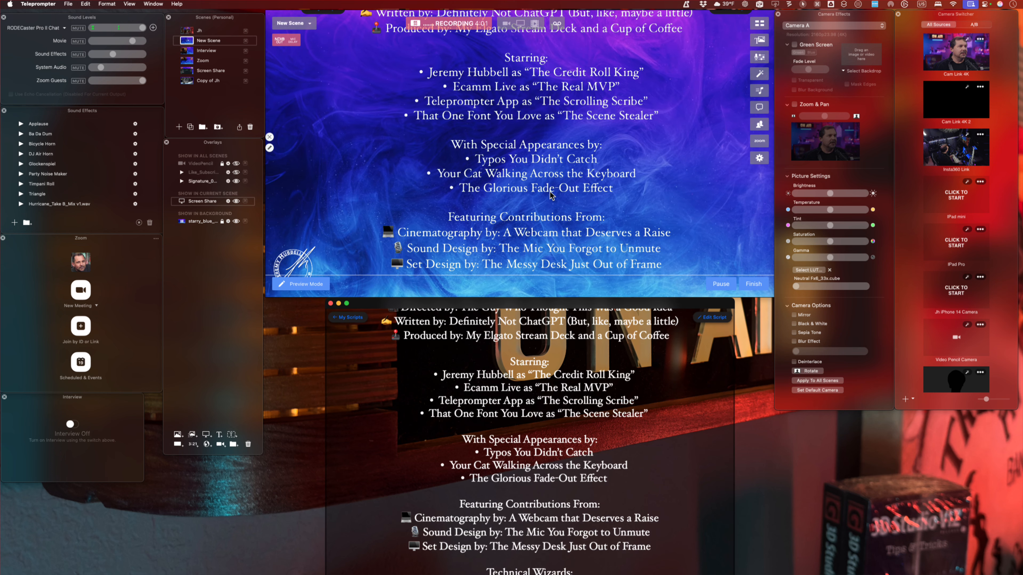
drag(551, 197, 551, 207)
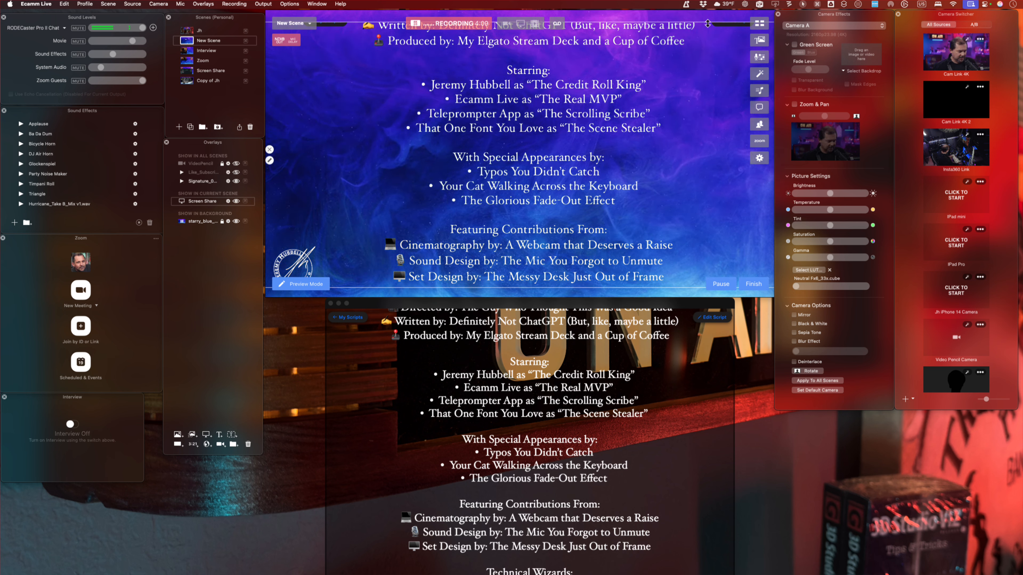
drag(707, 24, 706, 29)
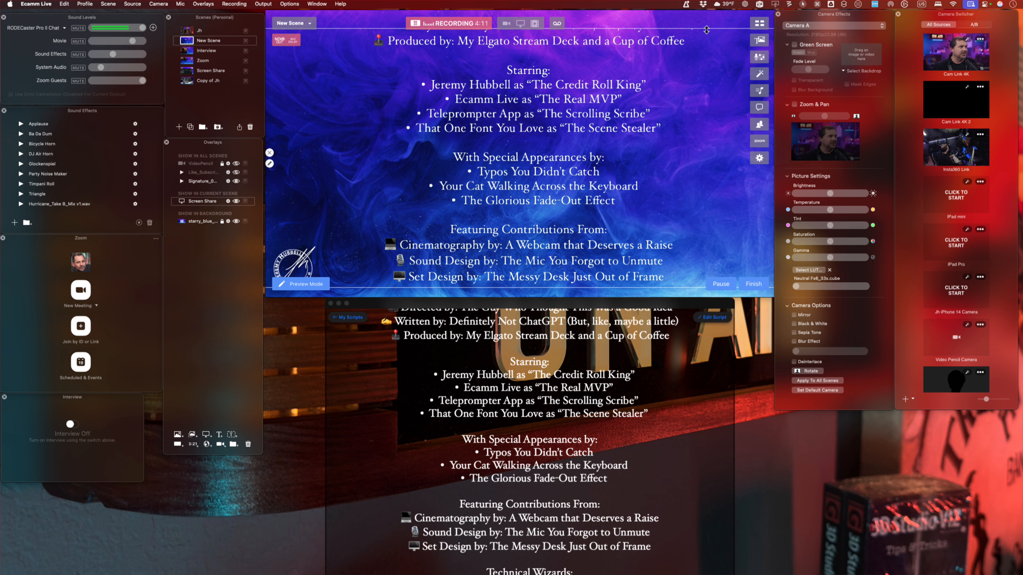
drag(644, 84, 644, 78)
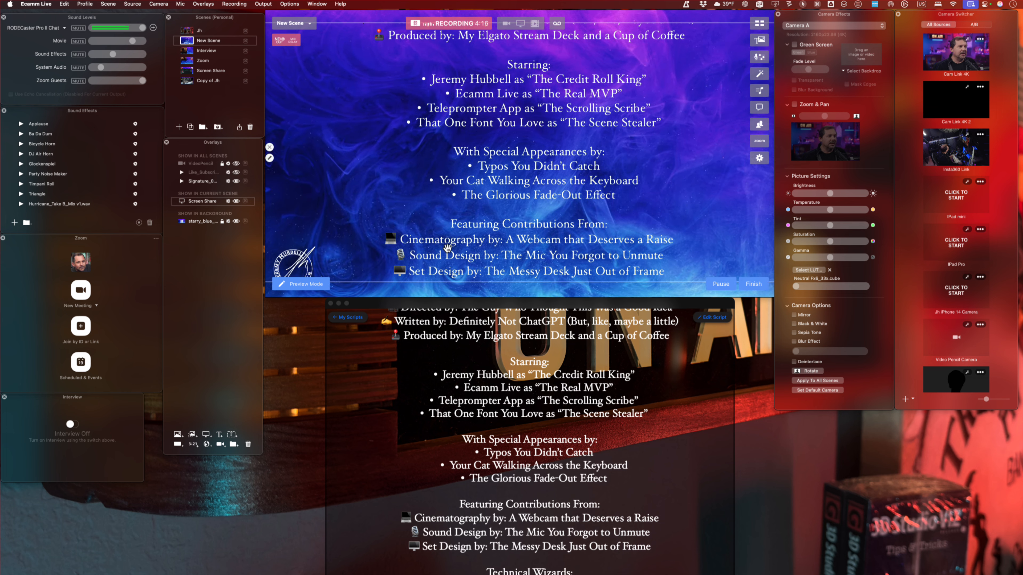
Step: Examine the Teleprompter app's Pro upgrade features, down to the Device Control and Keyboard Control options
click(292, 4)
click(338, 130)
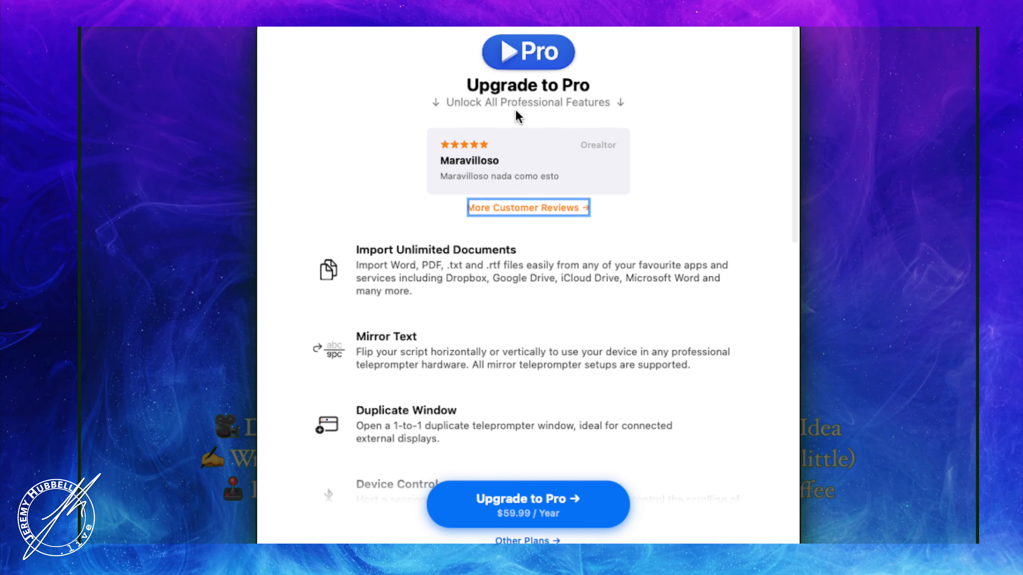
scroll(517, 115, down, 5)
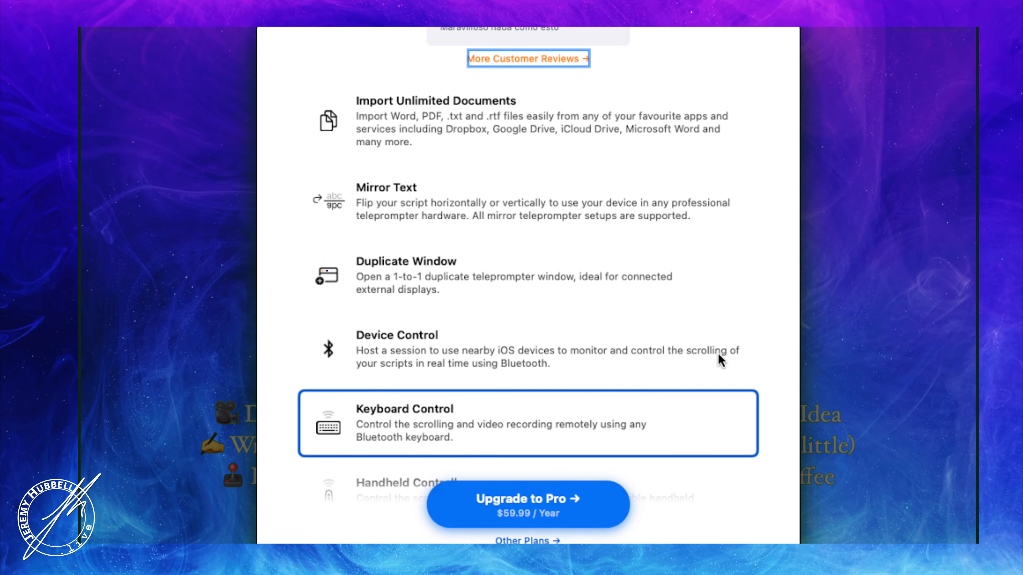